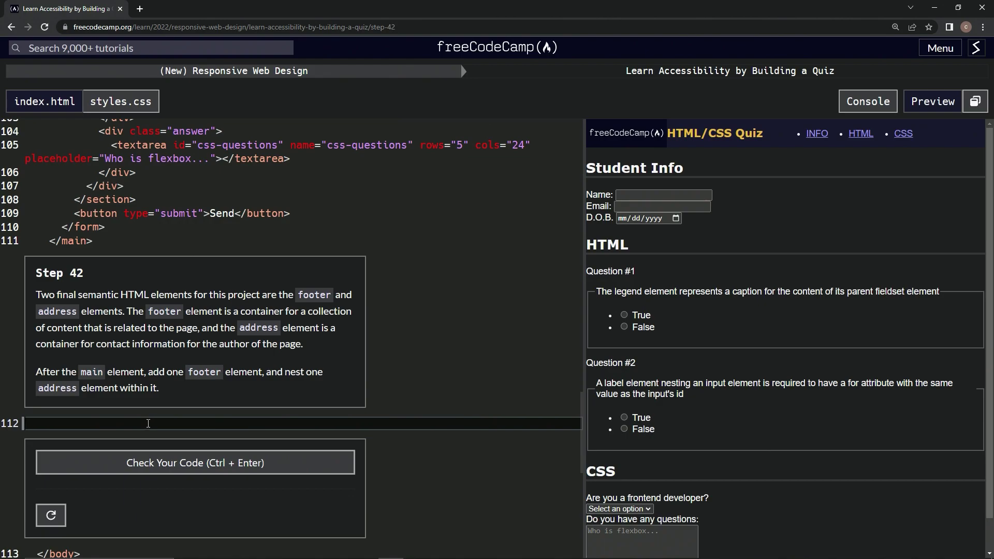
pyautogui.write('footer></footer>')
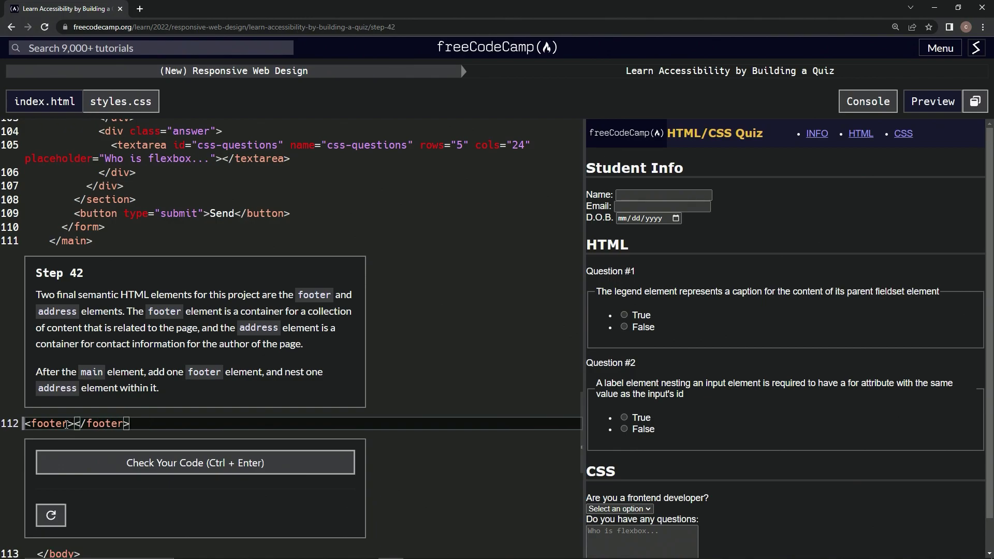
# Step: Put an empty <address></address> element on its own line inside the new <footer>
pyautogui.press('Return')
pyautogui.write('<address></address>')
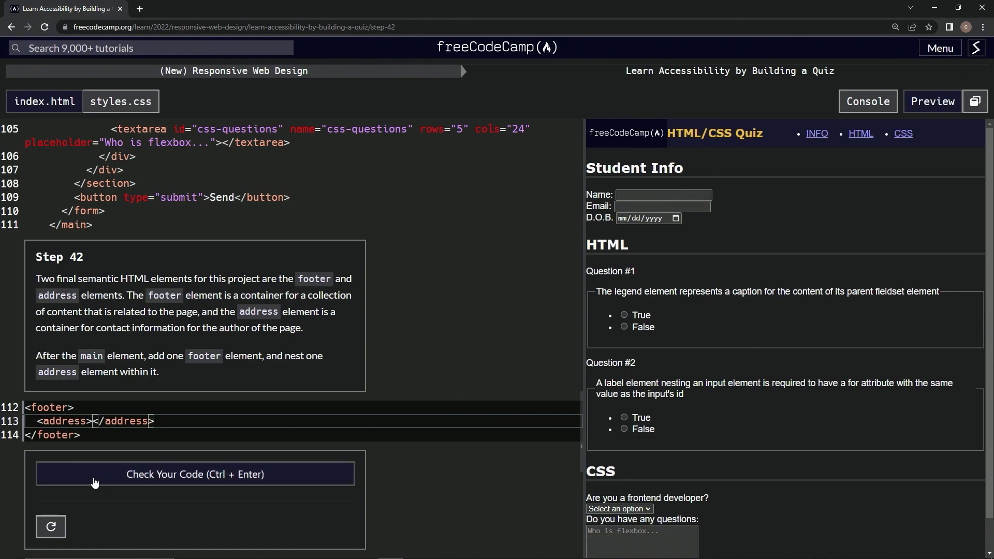
# Step: Check the Step 42 footer code, then submit it to advance to Step 43
pyautogui.click(94, 482)
pyautogui.click(93, 479)
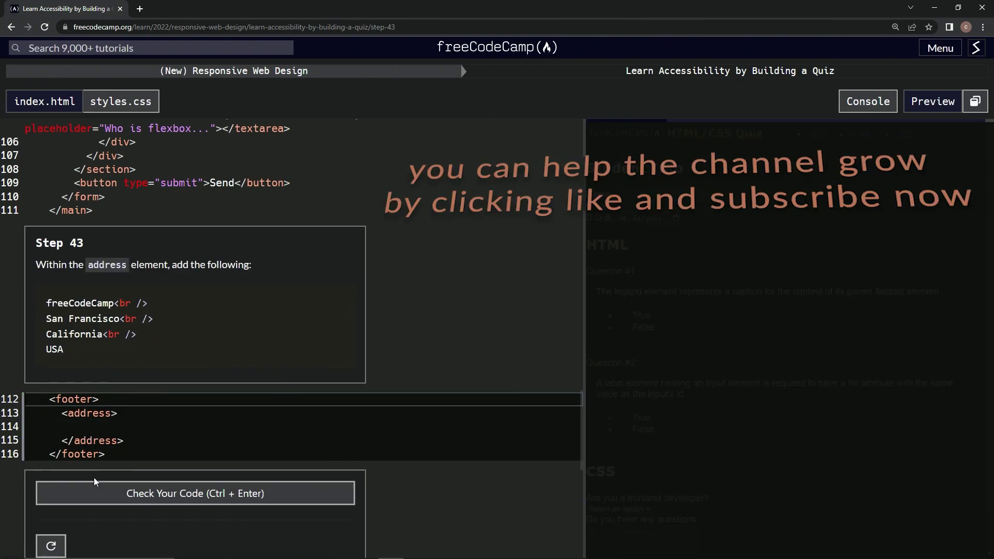